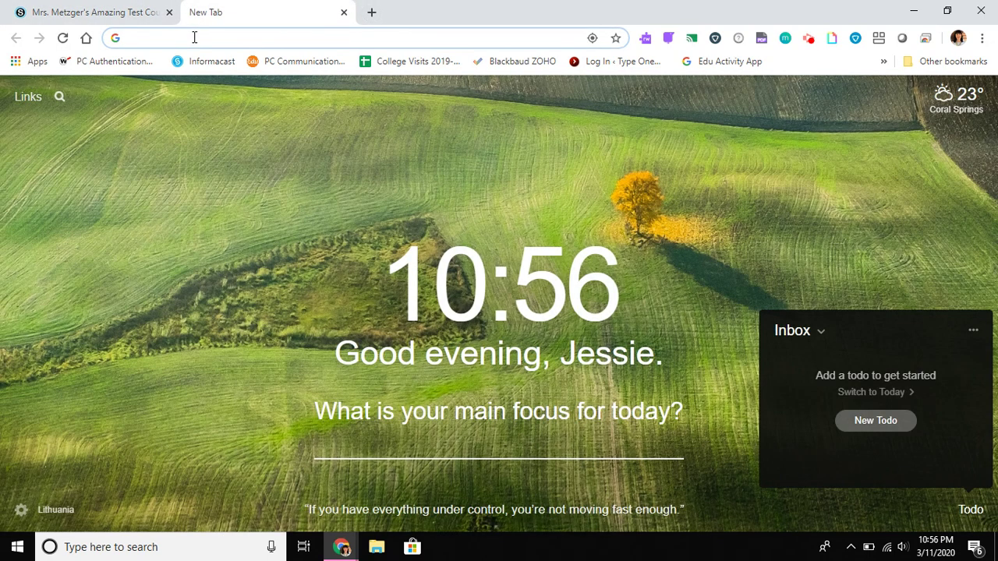
- Go to zoom.us, open the account's meetings page and start scheduling a new meeting
{"action": "type", "text": "zoom.us"}
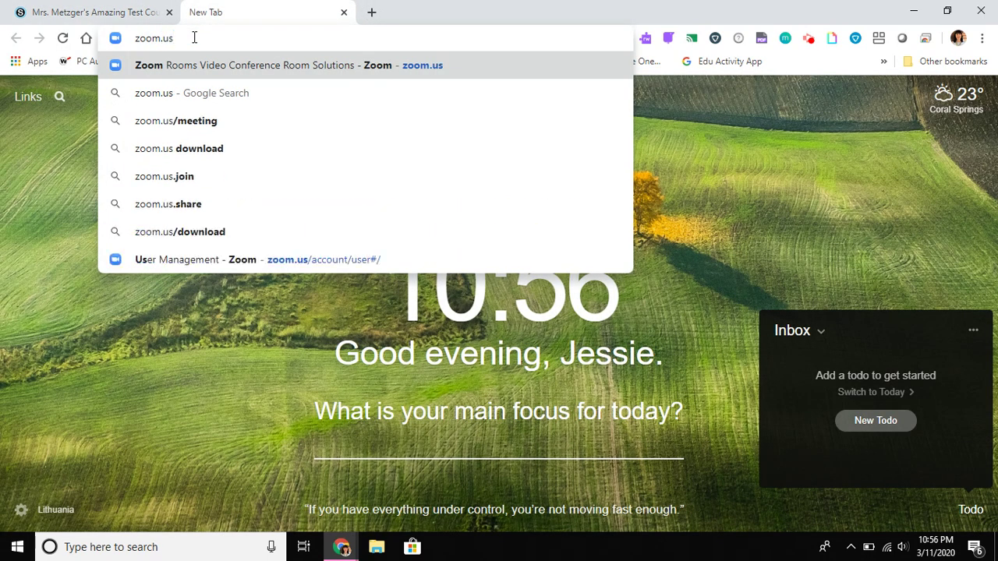
{"action": "key", "text": "Return"}
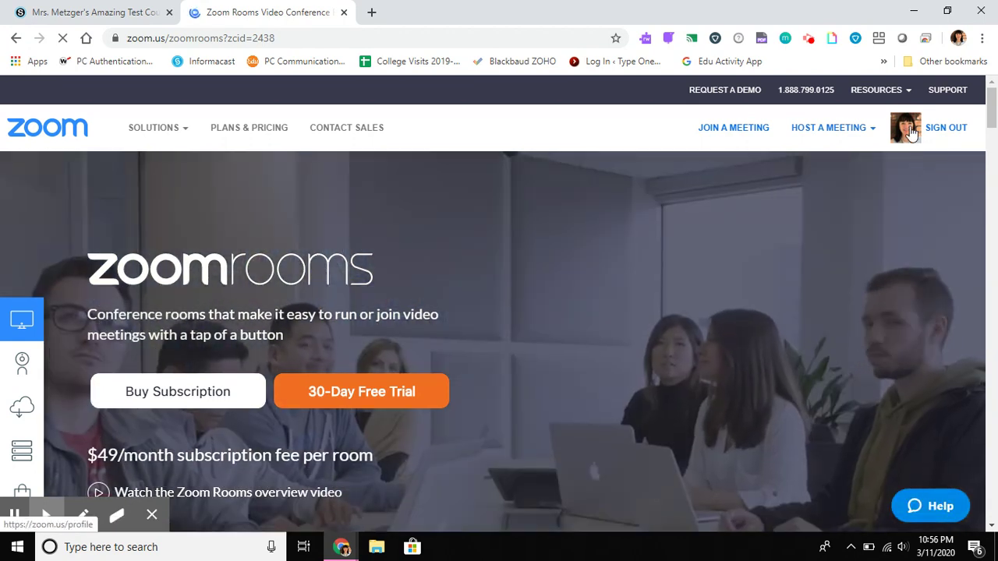
{"action": "left_click", "coordinate": [909, 131]}
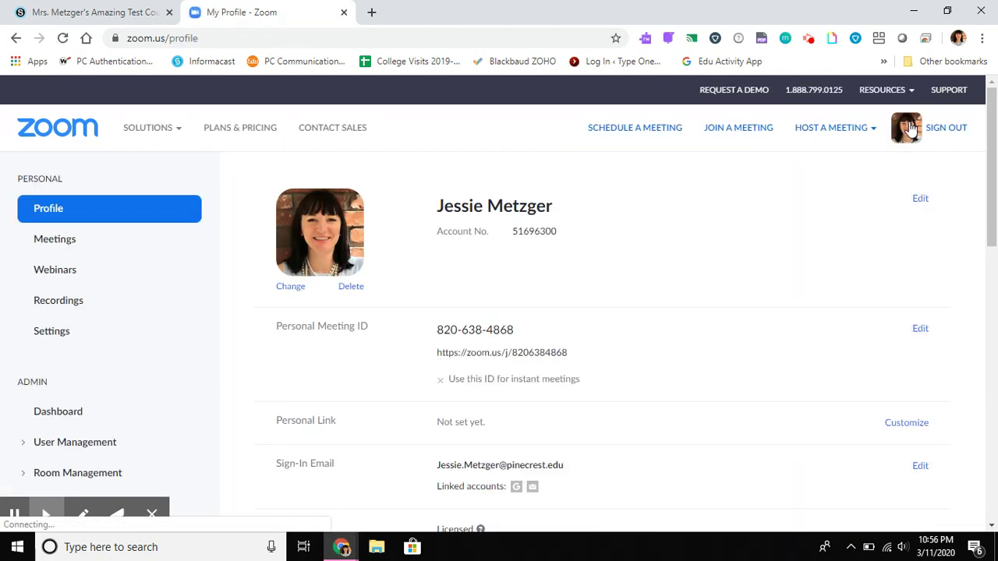
{"action": "left_click", "coordinate": [67, 243]}
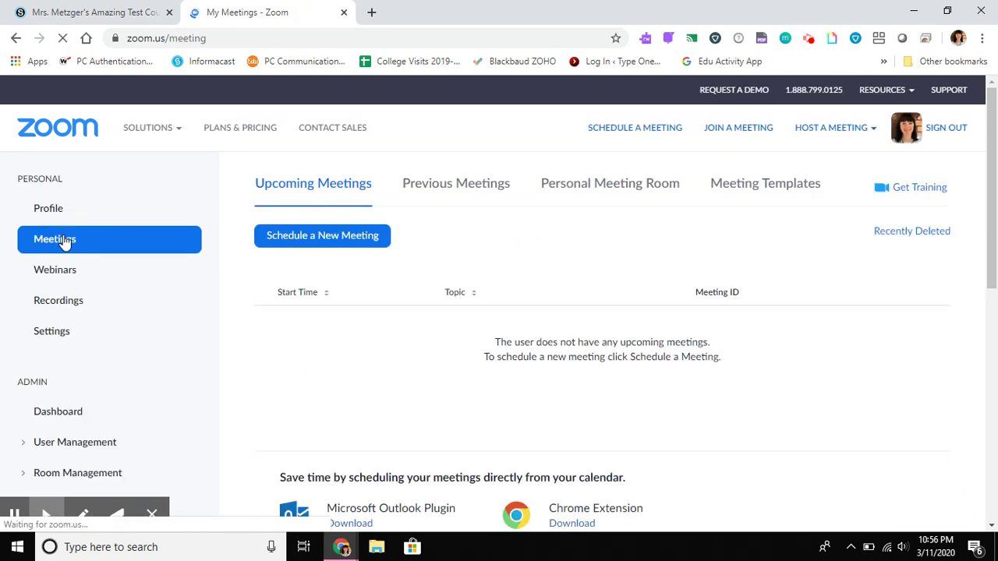
{"action": "left_click", "coordinate": [331, 245]}
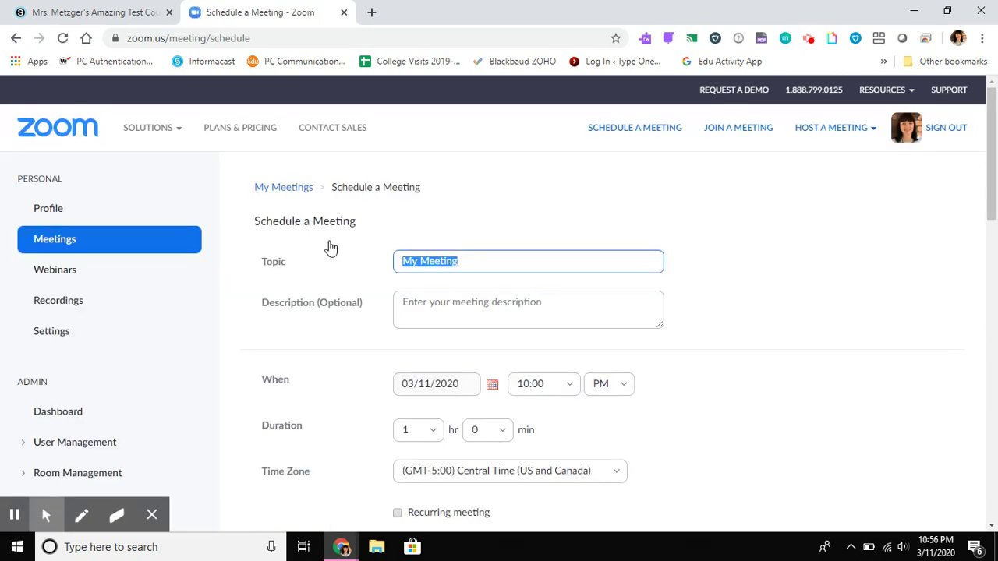
- Replace the default meeting topic with "Romeo & Juliet Review Session"
{"action": "key", "text": "BackSpace"}
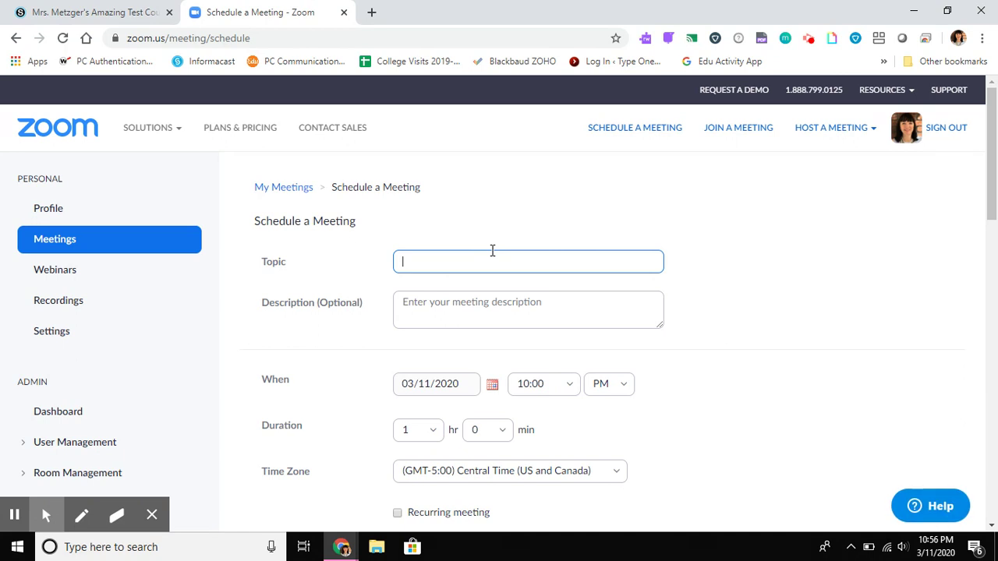
{"action": "type", "text": "Romeo & Juliet R"}
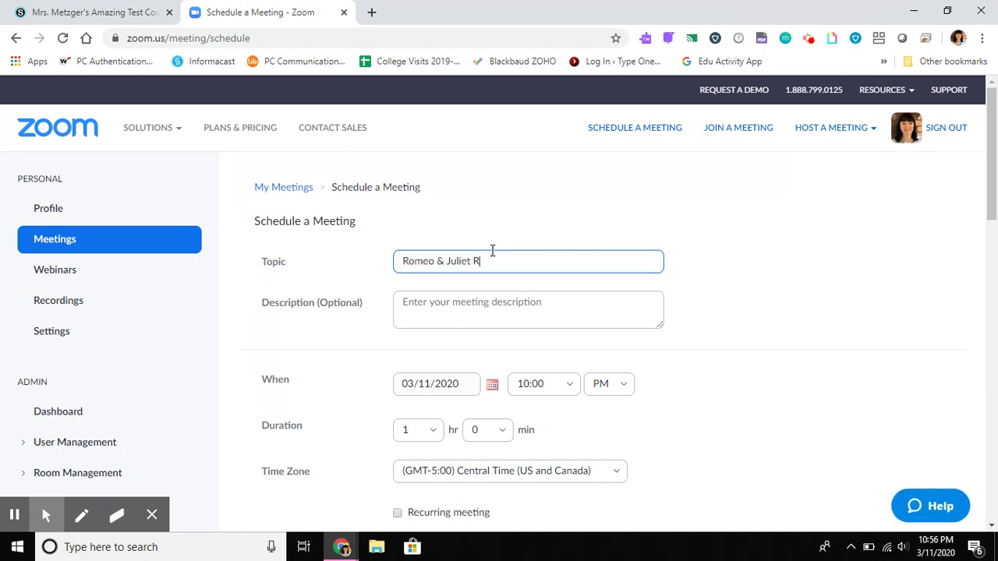
{"action": "type", "text": "eview Session"}
- Set the meeting's date to 03/12/2020 and its start time to AM
{"action": "left_click", "coordinate": [461, 390]}
{"action": "left_click", "coordinate": [492, 385]}
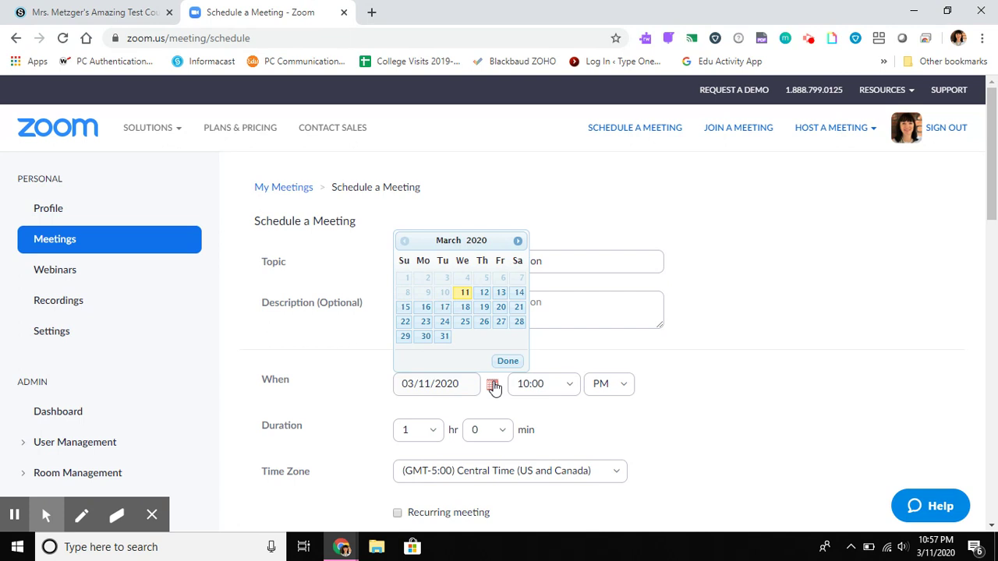
{"action": "left_click", "coordinate": [487, 293]}
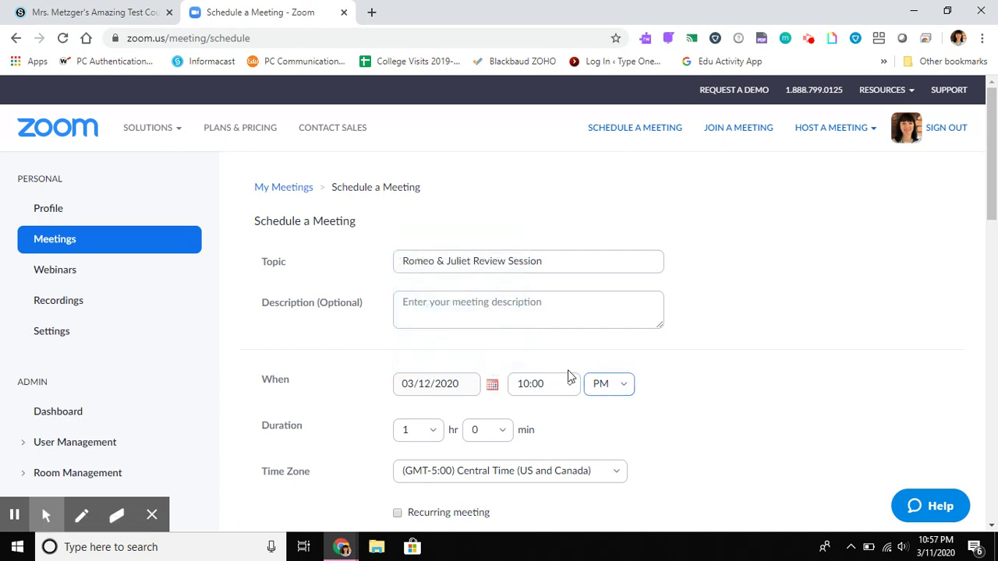
{"action": "left_click", "coordinate": [619, 387]}
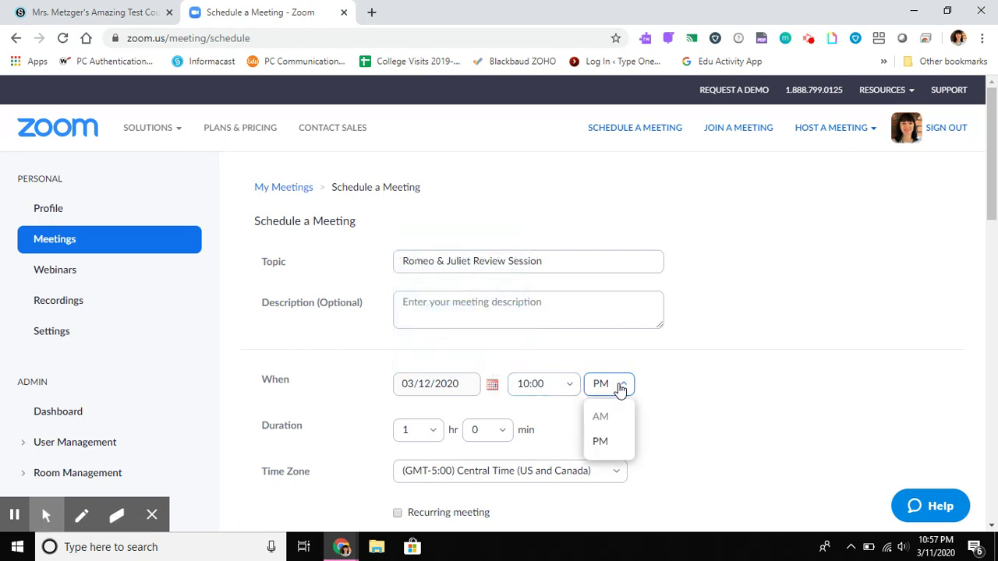
{"action": "left_click", "coordinate": [607, 421]}
- Set the meeting's time zone to (GMT-4:00) Eastern Time (US and Canada)
{"action": "scroll", "coordinate": [677, 435], "scroll_direction": "down", "scroll_amount": 3}
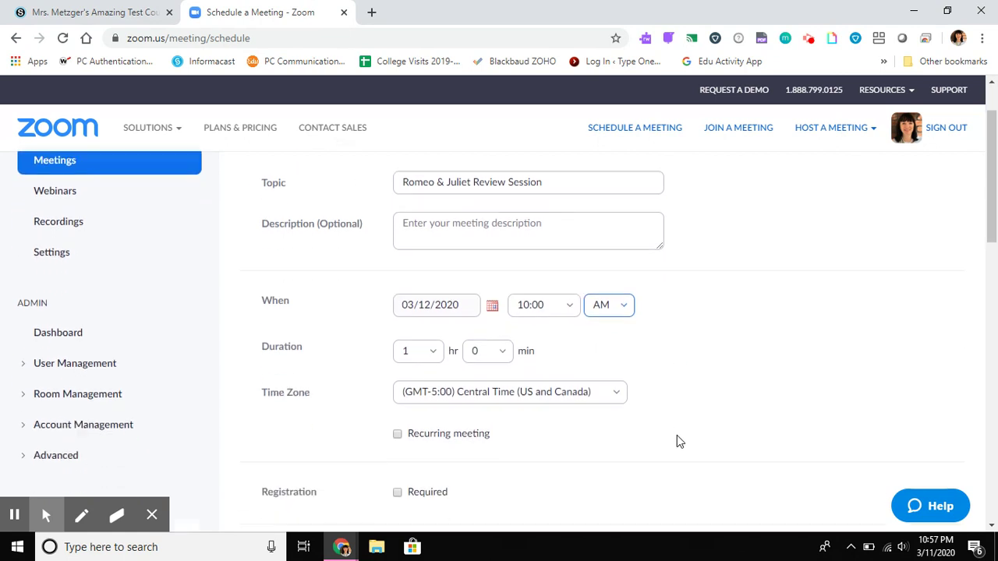
{"action": "scroll", "coordinate": [677, 435], "scroll_direction": "down", "scroll_amount": 1}
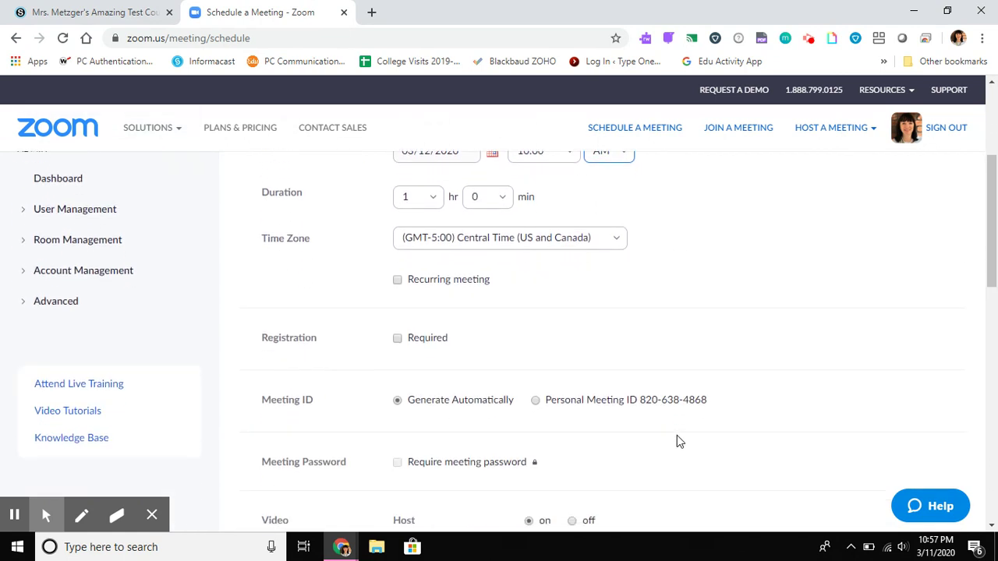
{"action": "left_click", "coordinate": [616, 244]}
{"action": "scroll", "coordinate": [562, 377], "scroll_direction": "down", "scroll_amount": 3}
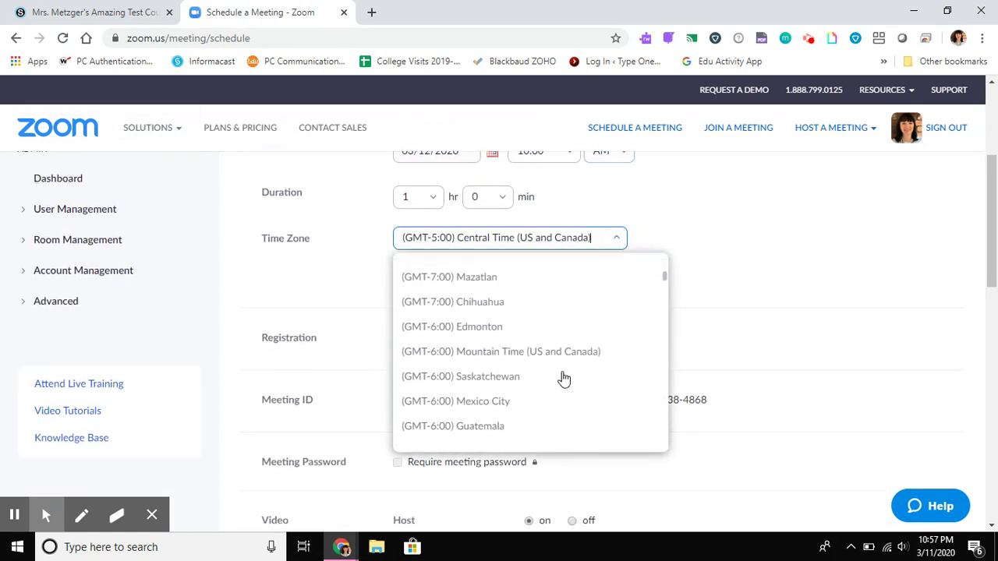
{"action": "scroll", "coordinate": [563, 379], "scroll_direction": "down", "scroll_amount": 5}
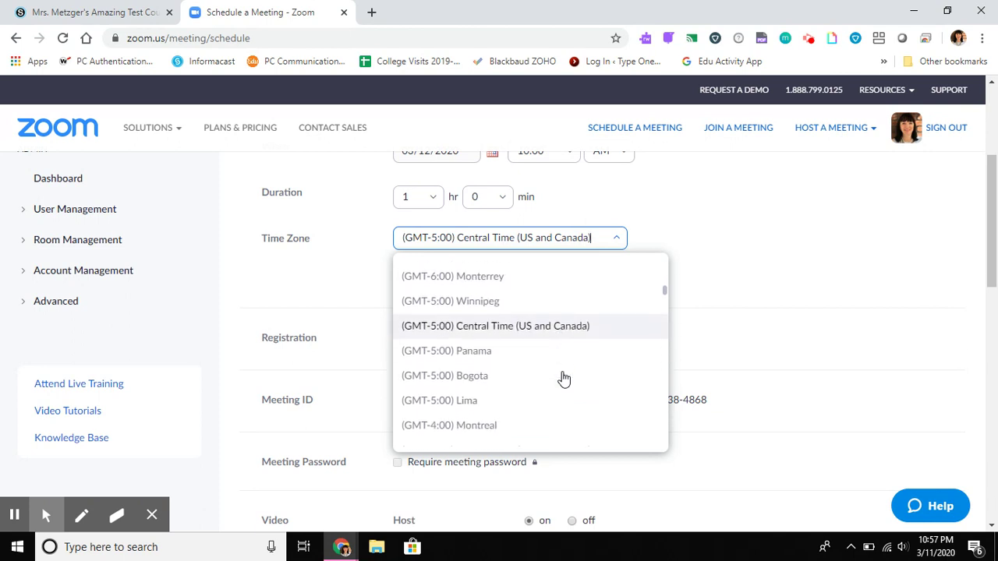
{"action": "left_click", "coordinate": [558, 356]}
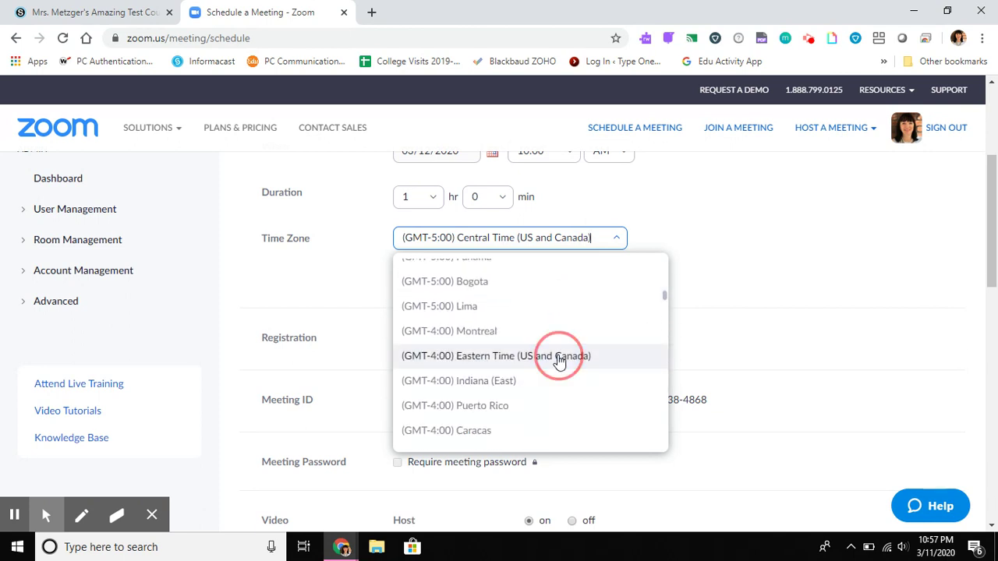
- Turn participant video on for the meeting
{"action": "scroll", "coordinate": [558, 360], "scroll_direction": "down", "scroll_amount": 2}
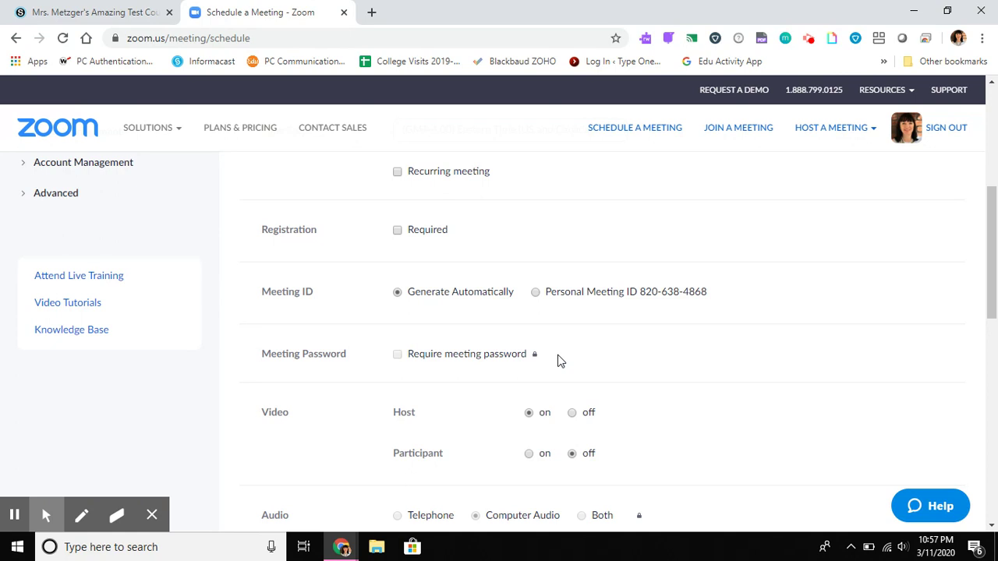
{"action": "scroll", "coordinate": [559, 361], "scroll_direction": "down", "scroll_amount": 2}
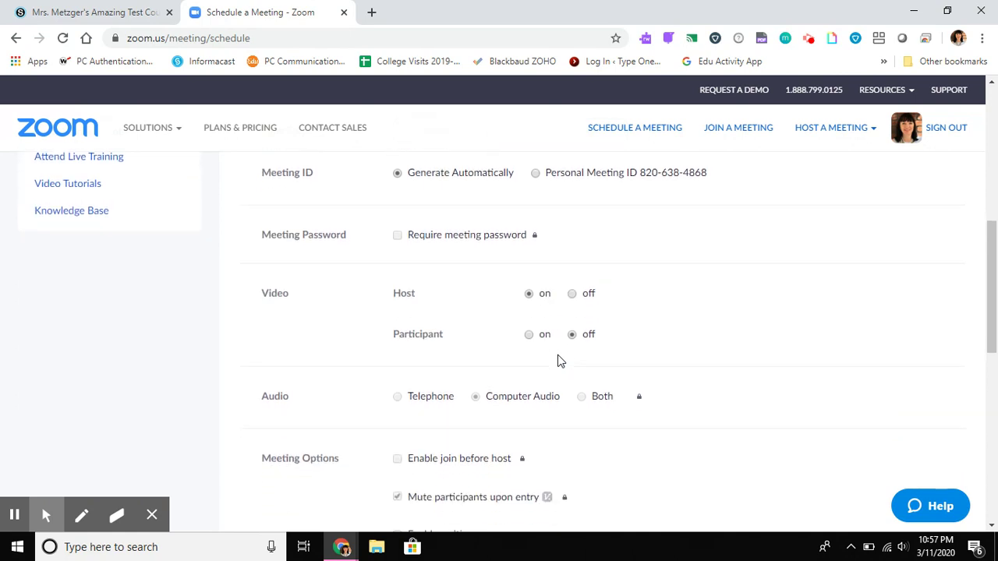
{"action": "scroll", "coordinate": [559, 361], "scroll_direction": "down", "scroll_amount": 1}
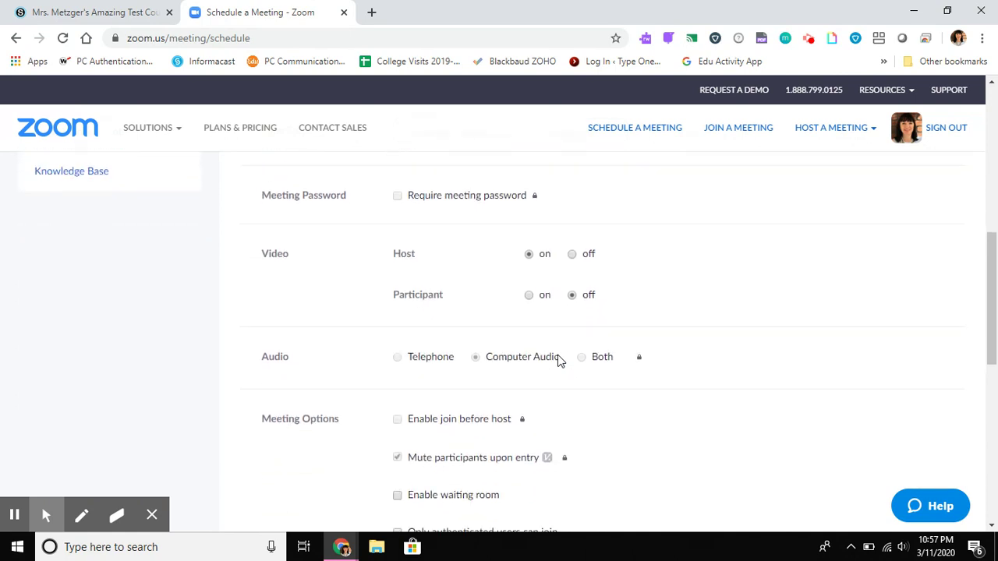
{"action": "left_click", "coordinate": [529, 295]}
- Review the remaining meeting options and save the scheduled meeting
{"action": "scroll", "coordinate": [653, 410], "scroll_direction": "down", "scroll_amount": 3}
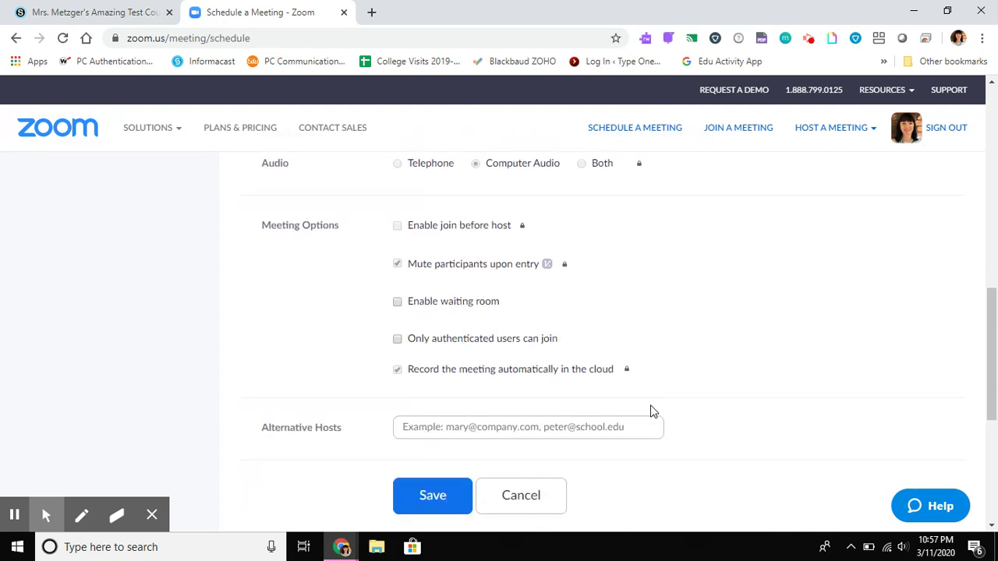
{"action": "scroll", "coordinate": [652, 411], "scroll_direction": "down", "scroll_amount": 1}
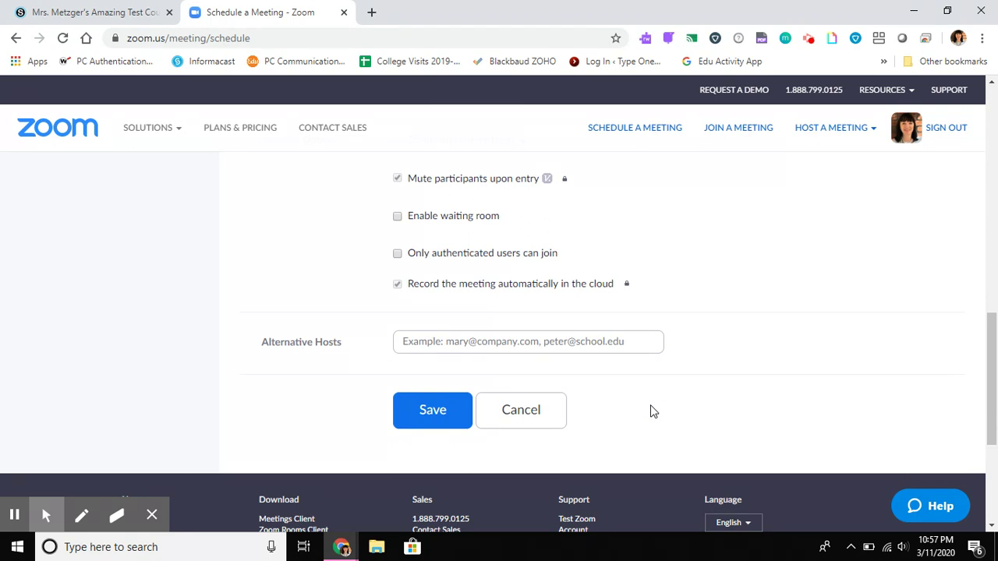
{"action": "left_click", "coordinate": [427, 420]}
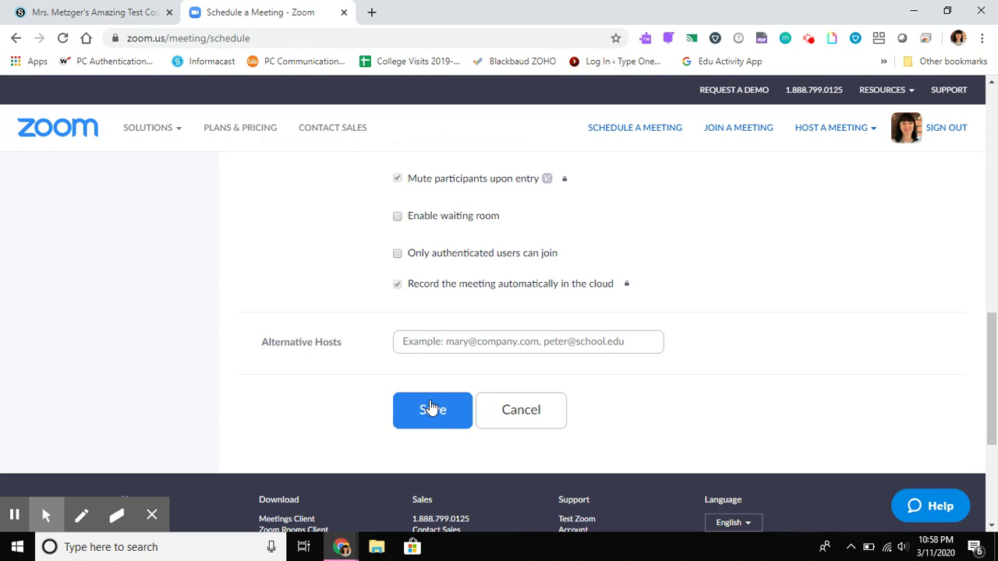
{"action": "left_click", "coordinate": [435, 412]}
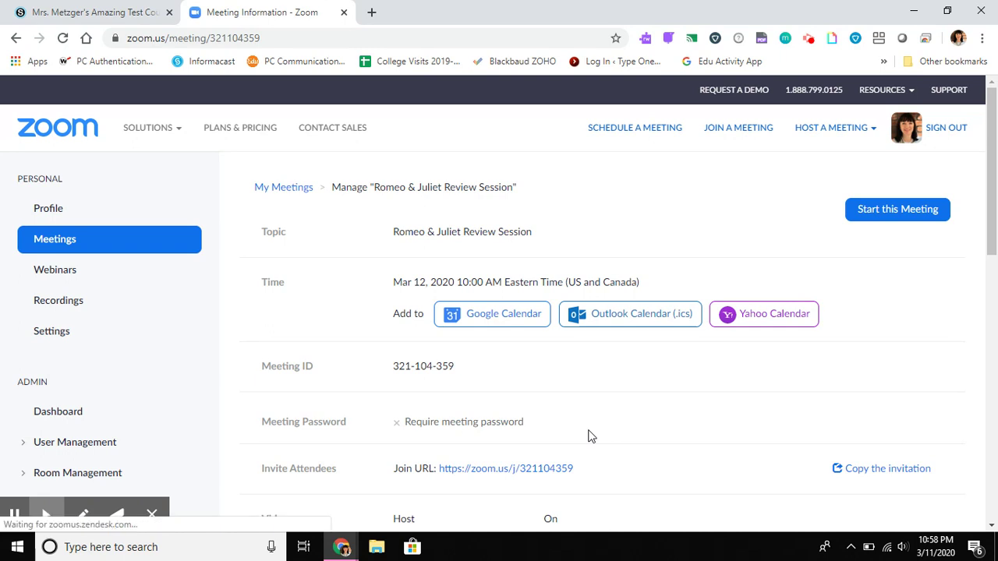
- Copy the Join URL from the saved meeting's invite attendees information
{"action": "scroll", "coordinate": [588, 437], "scroll_direction": "down", "scroll_amount": 2}
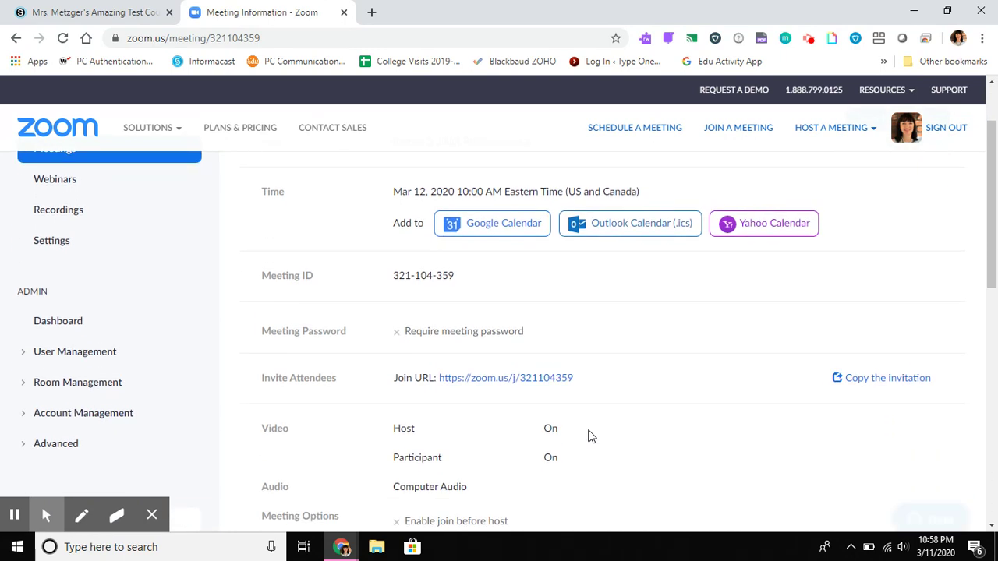
{"action": "scroll", "coordinate": [590, 434], "scroll_direction": "down", "scroll_amount": 2}
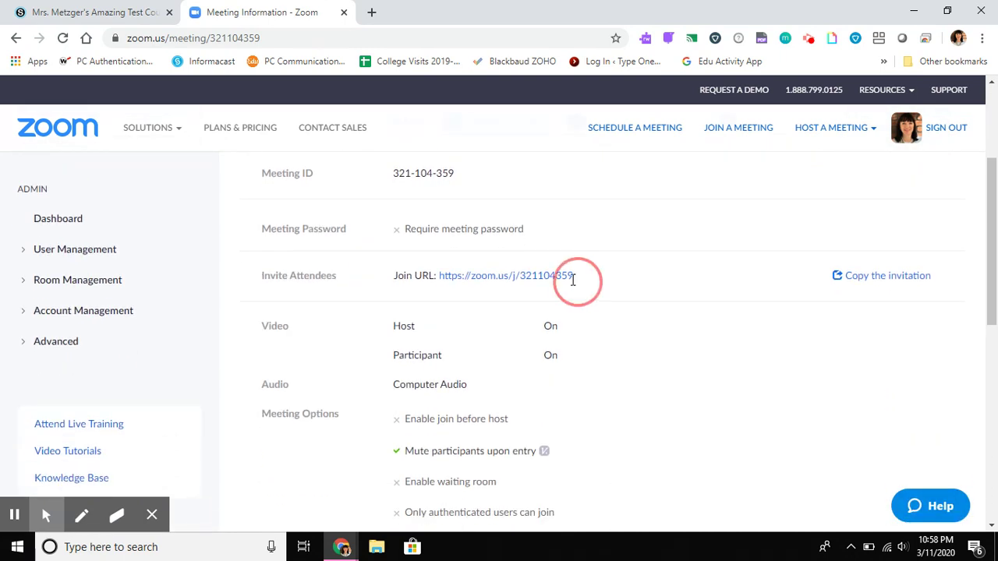
{"action": "left_click_drag", "start_coordinate": [574, 277], "coordinate": [414, 298]}
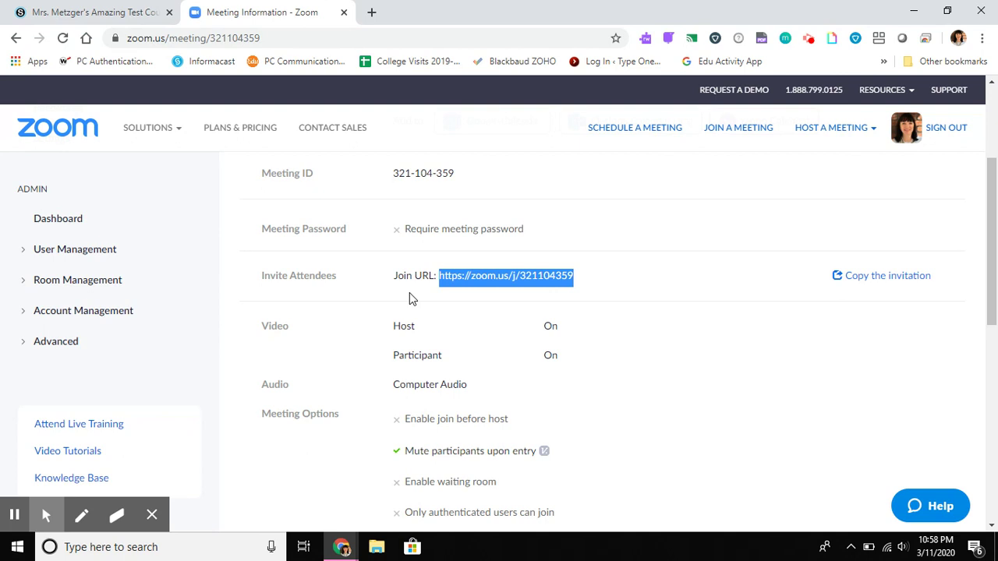
{"action": "right_click", "coordinate": [477, 288]}
{"action": "left_click", "coordinate": [489, 294]}
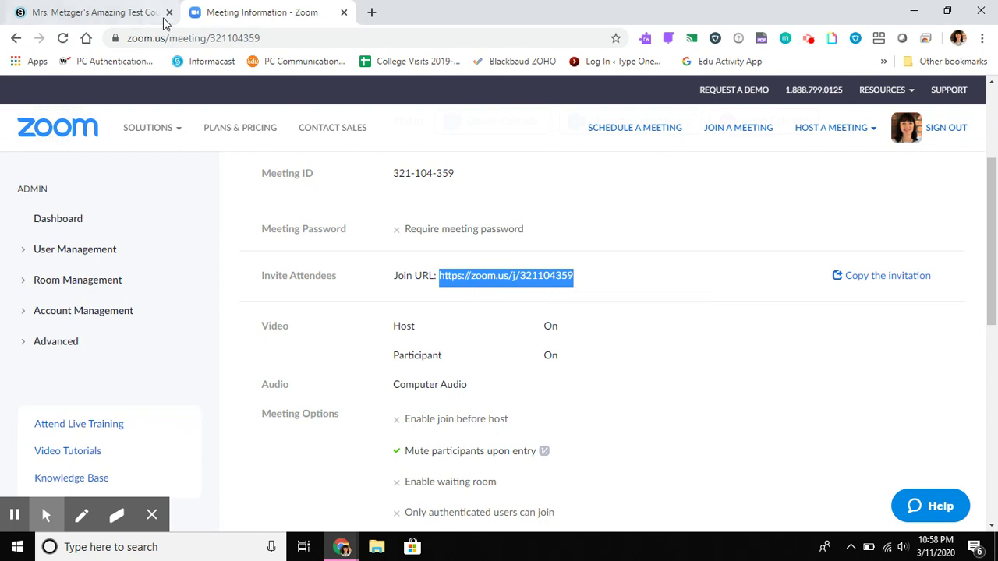
- Switch to the Amazing Test Course website and start a new post in its updates
{"action": "left_click", "coordinate": [125, 15]}
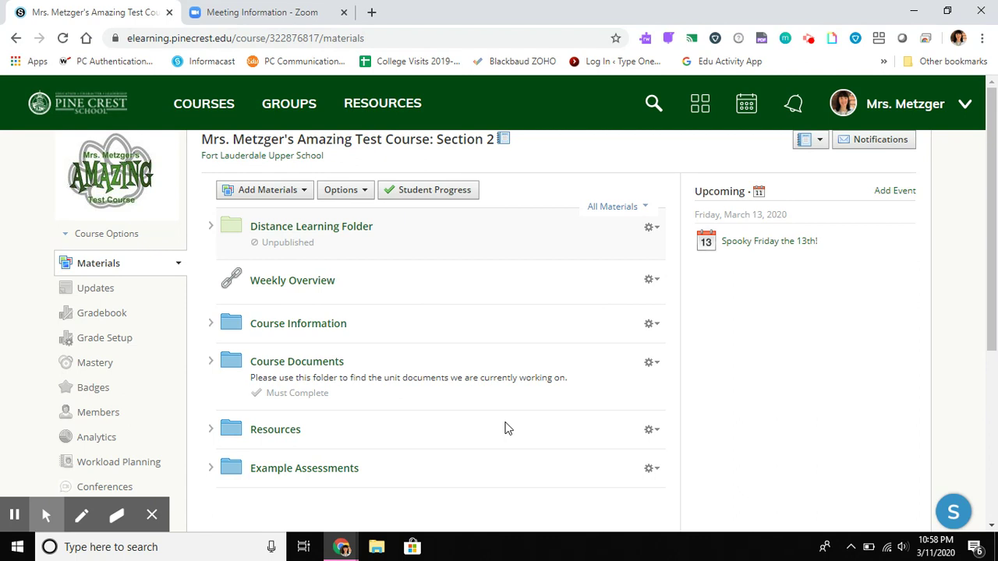
{"action": "left_click", "coordinate": [100, 291]}
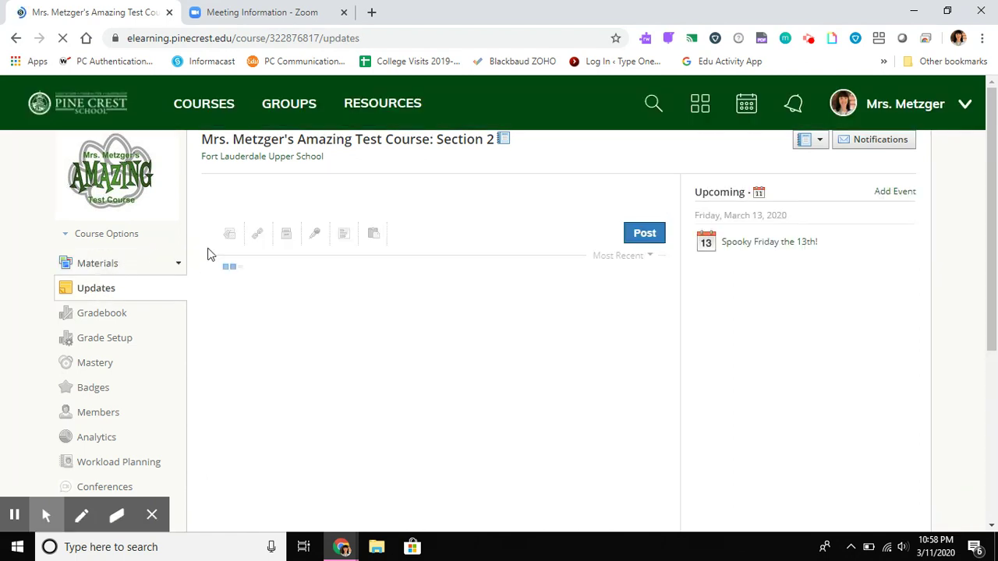
{"action": "left_click", "coordinate": [230, 207]}
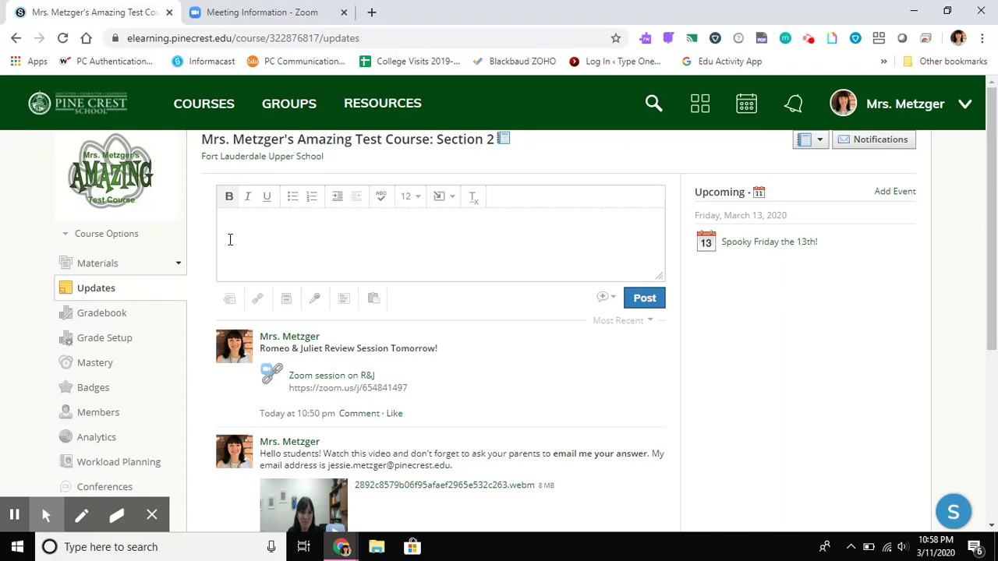
- Write the update "Romeo & Juliet Review Tomorrow: Click on the link to participate." with only the part through the colon in bold
{"action": "type", "text": "Romeo & Juliet Review"}
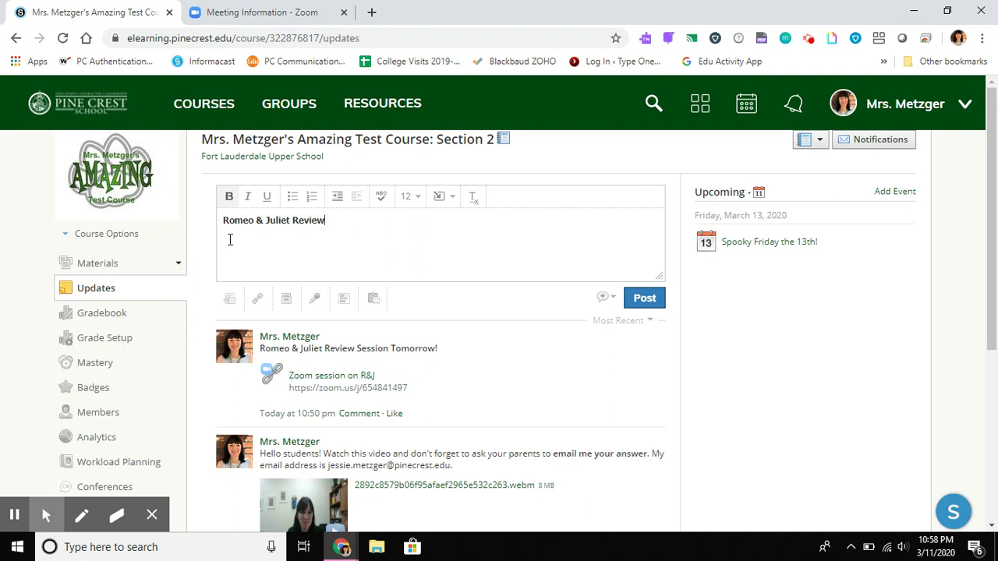
{"action": "type", "text": " Tomorrow:"}
{"action": "key", "text": "ctrl+b"}
{"action": "type", "text": "Cli"}
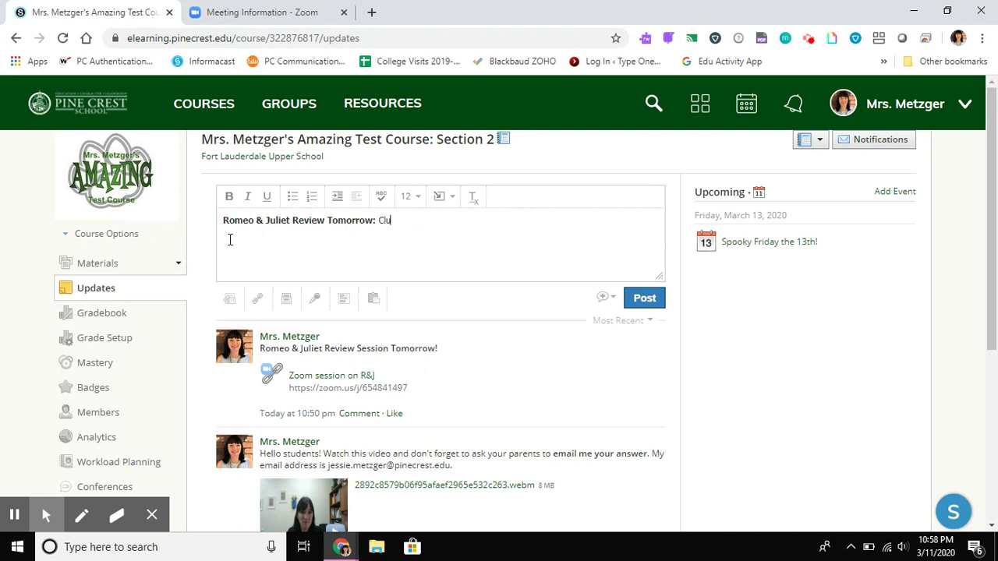
{"action": "type", "text": "ck on the link to participate."}
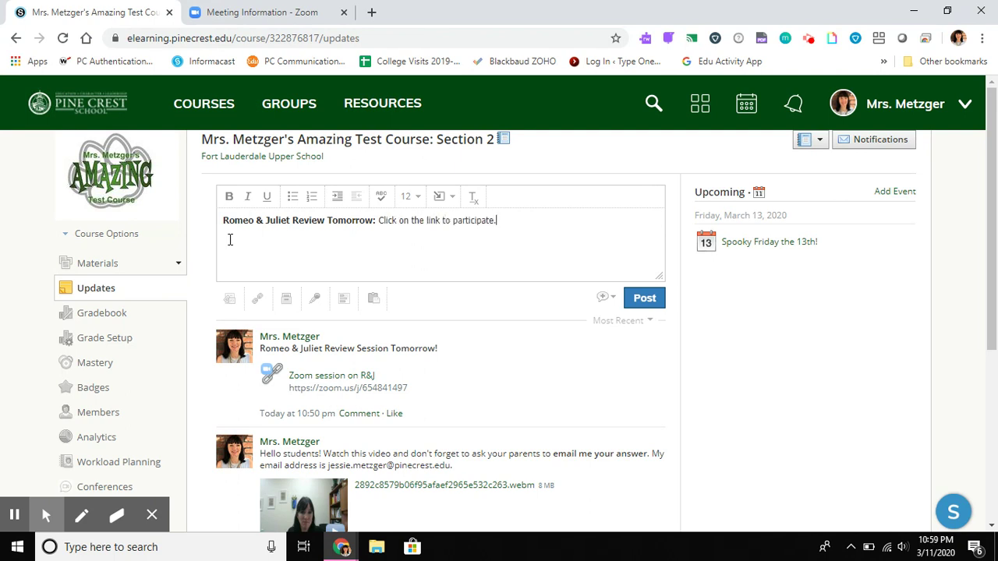
- Attach the copied Zoom meeting link to the update with the title "Romeo and Juliet"
{"action": "left_click", "coordinate": [258, 300]}
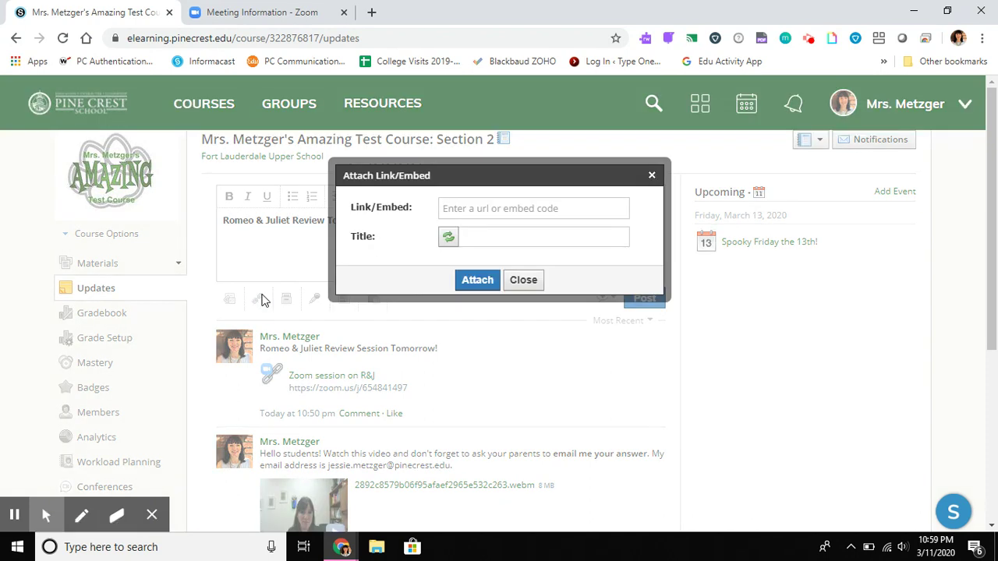
{"action": "left_click", "coordinate": [506, 208]}
{"action": "key", "text": "ctrl+v"}
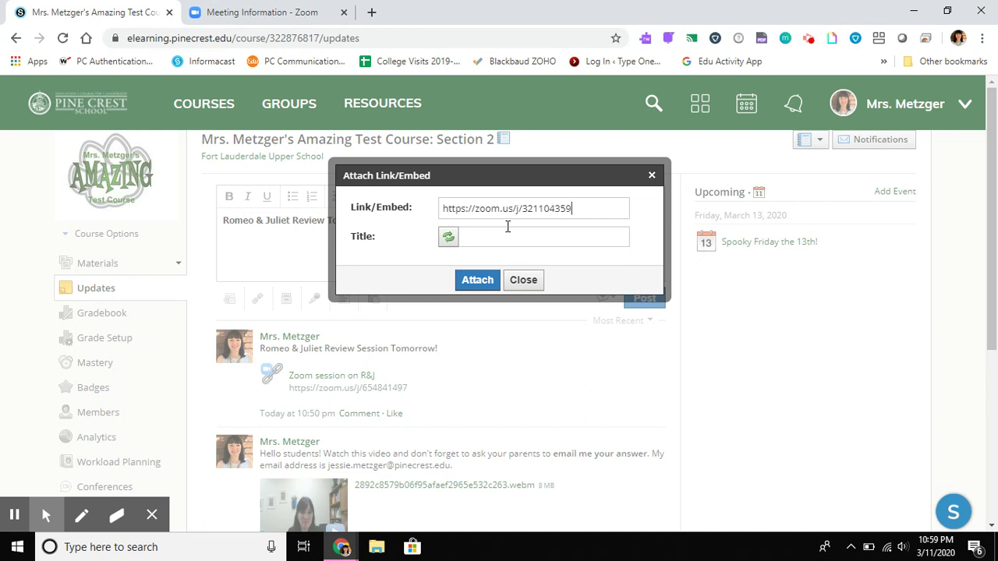
{"action": "left_click", "coordinate": [504, 238]}
{"action": "type", "text": "Ro"}
{"action": "key", "text": "BackSpace"}
{"action": "type", "text": "omeo and Juliet"}
{"action": "left_click", "coordinate": [489, 281]}
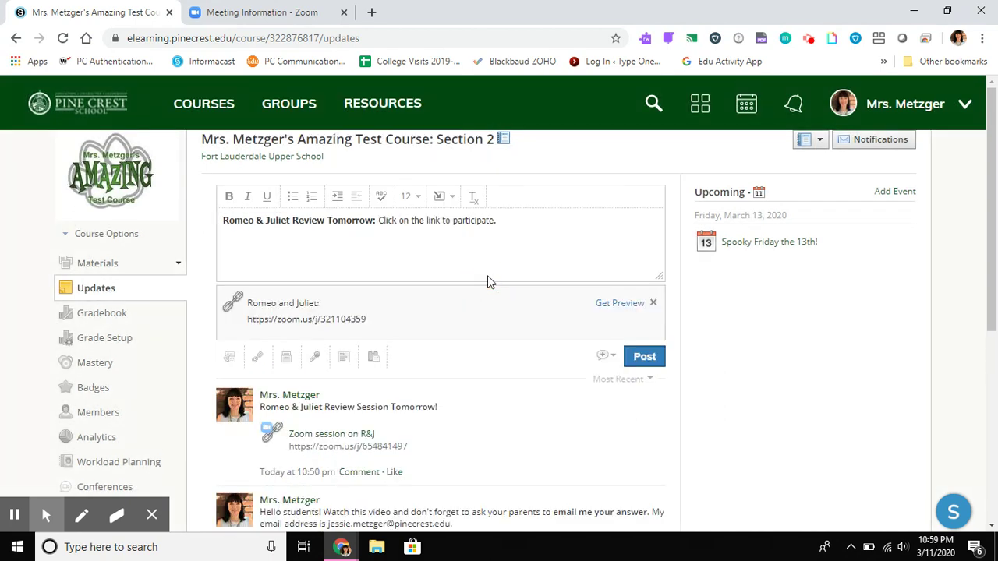
- Publish the Romeo & Juliet review update with its attached Zoom link to the course
{"action": "left_click", "coordinate": [644, 356]}
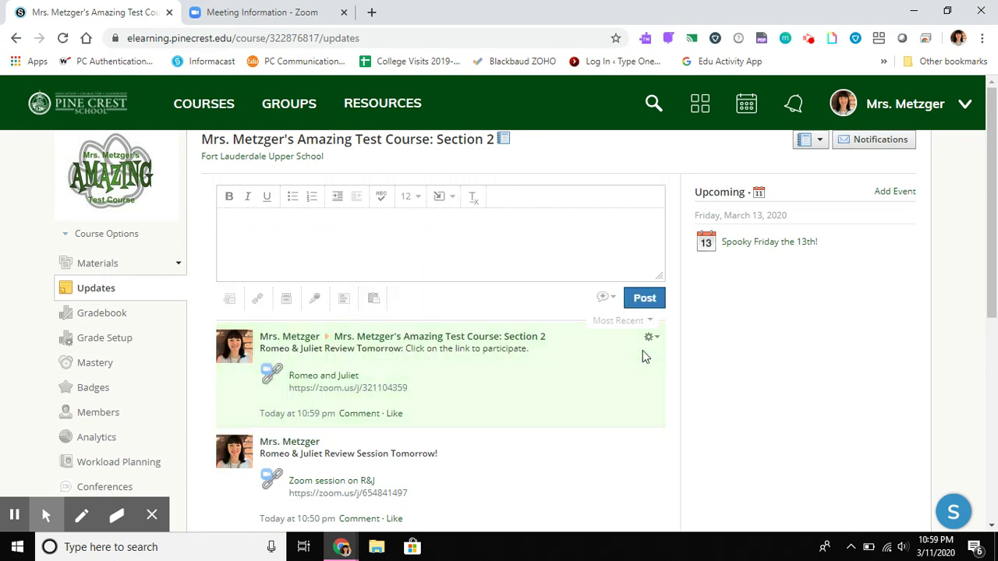
{"action": "scroll", "coordinate": [435, 375], "scroll_direction": "down", "scroll_amount": 1}
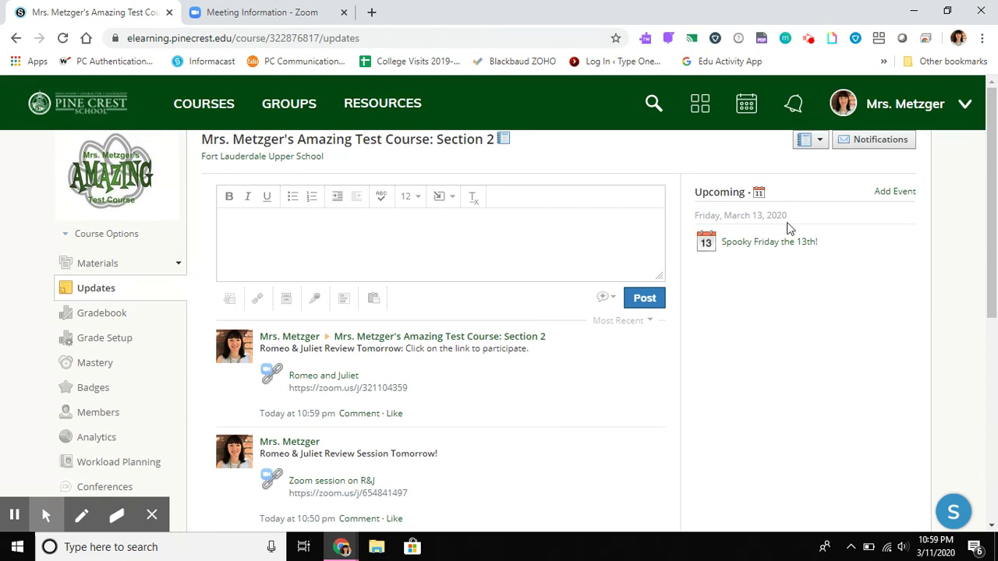
- Start a course calendar event titled "Romeo and Juliet Zoom" for 3/12/20 at 10:00AM
{"action": "left_click", "coordinate": [905, 192]}
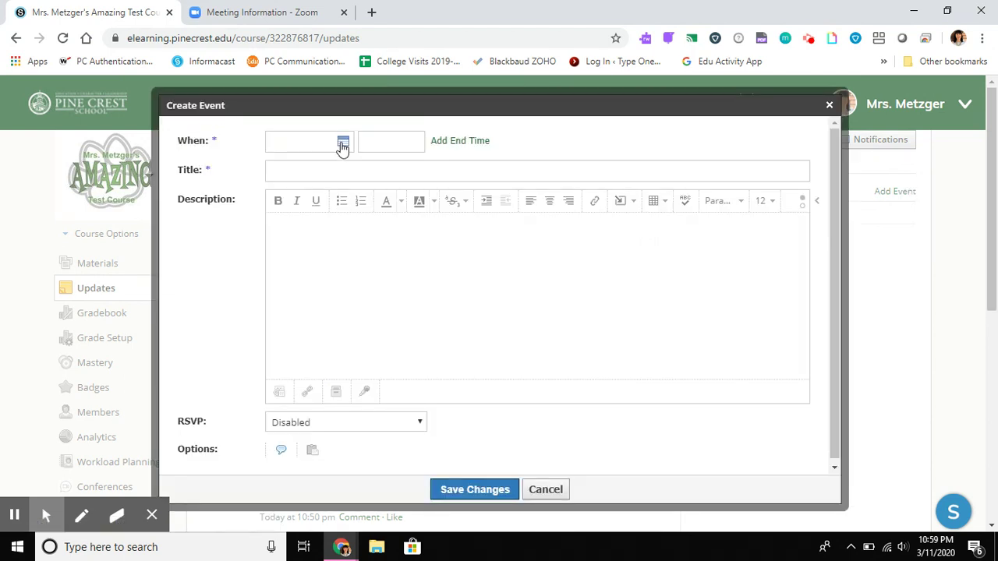
{"action": "left_click", "coordinate": [557, 486]}
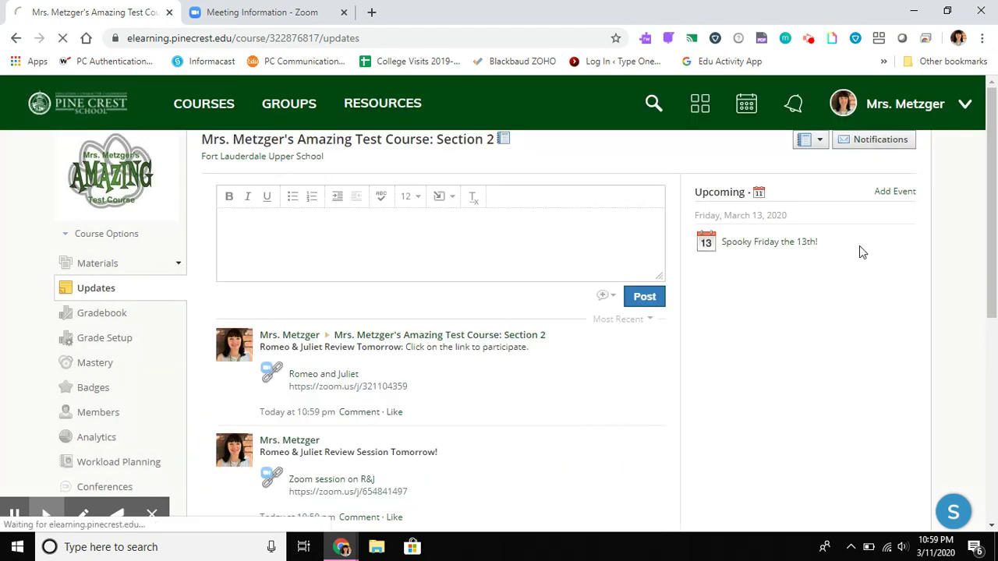
{"action": "left_click", "coordinate": [893, 193]}
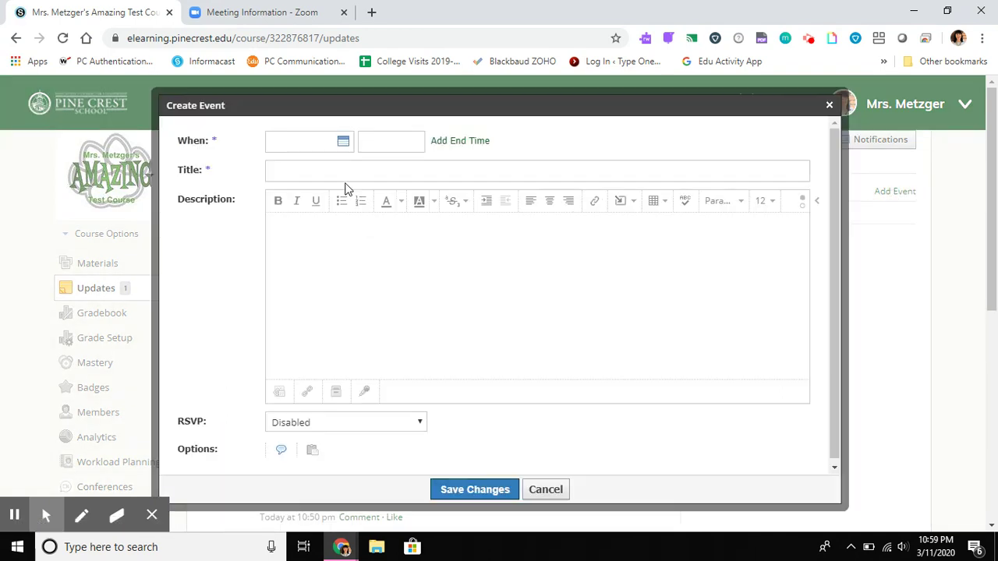
{"action": "left_click", "coordinate": [342, 145]}
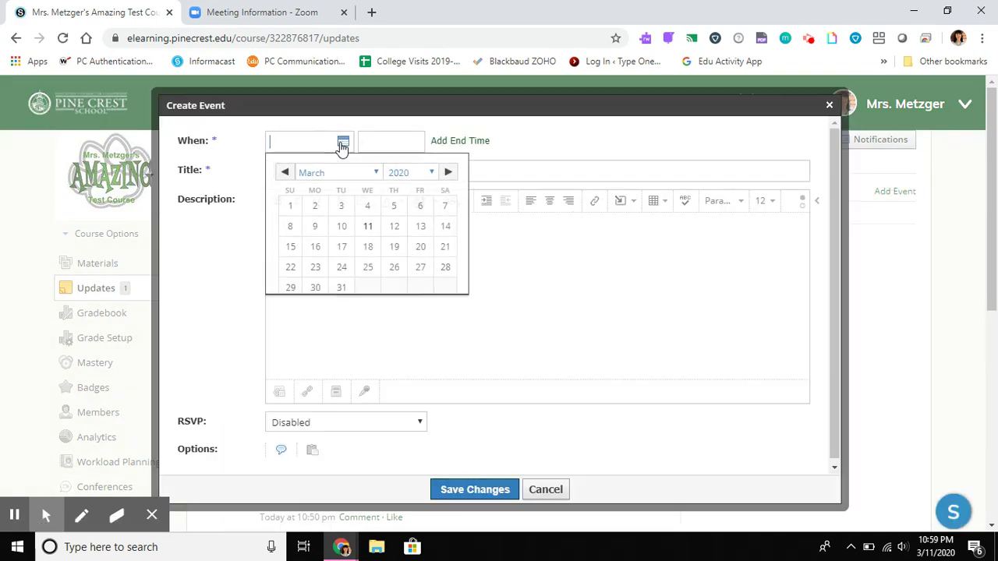
{"action": "left_click", "coordinate": [394, 227]}
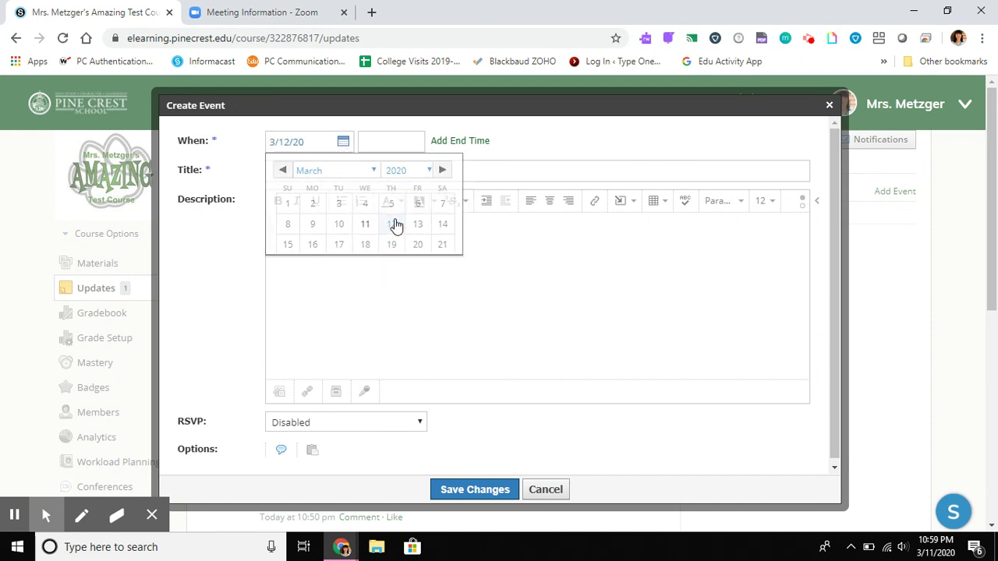
{"action": "left_click", "coordinate": [385, 144]}
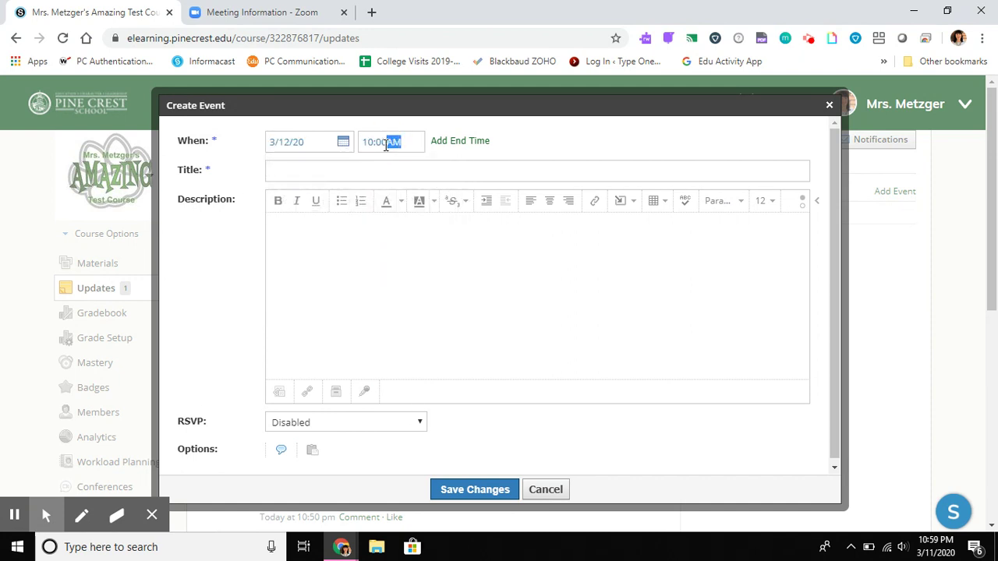
{"action": "left_click", "coordinate": [393, 170]}
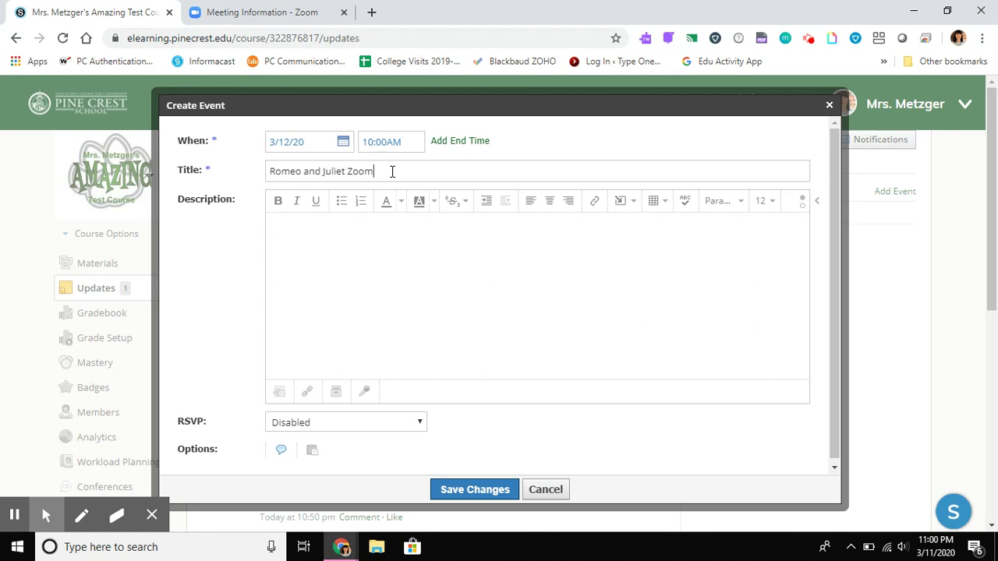
- Attach the copied Zoom meeting link to the event with the title "Romeo and Juliet Zoom" and save the event
{"action": "scroll", "coordinate": [365, 345], "scroll_direction": "down", "scroll_amount": 1}
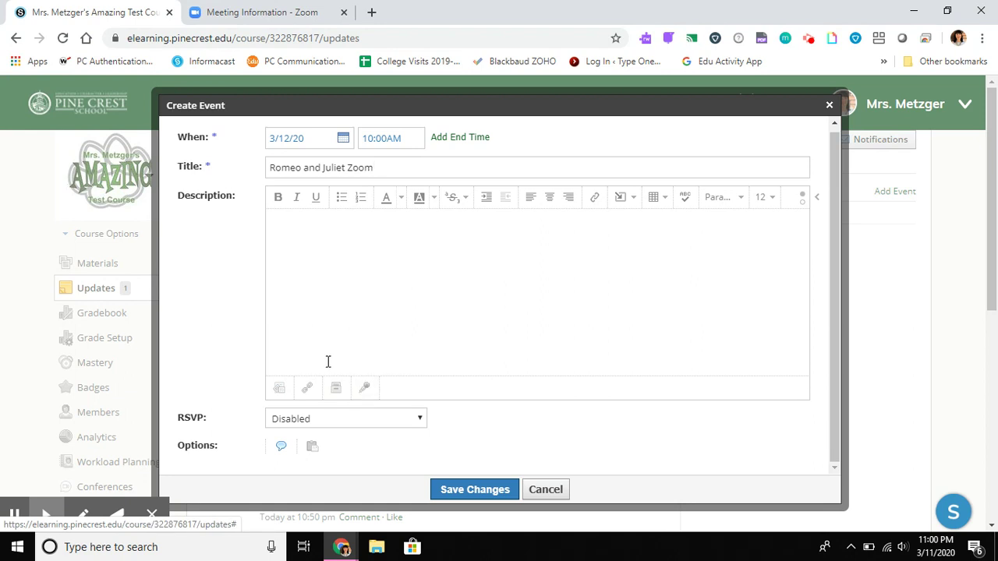
{"action": "left_click", "coordinate": [307, 387]}
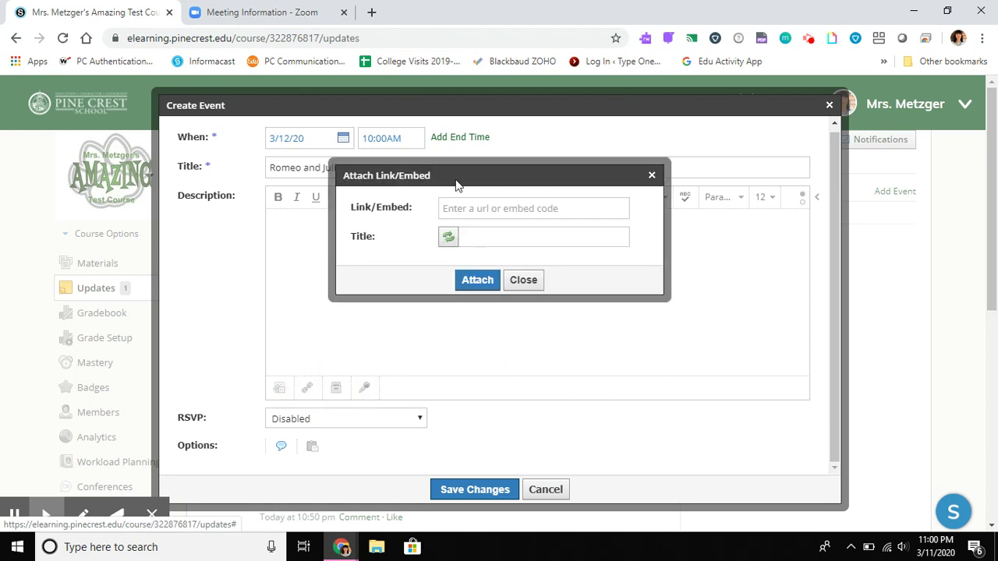
{"action": "left_click", "coordinate": [496, 206]}
{"action": "type", "text": "https://zoom.us/j/321104359"}
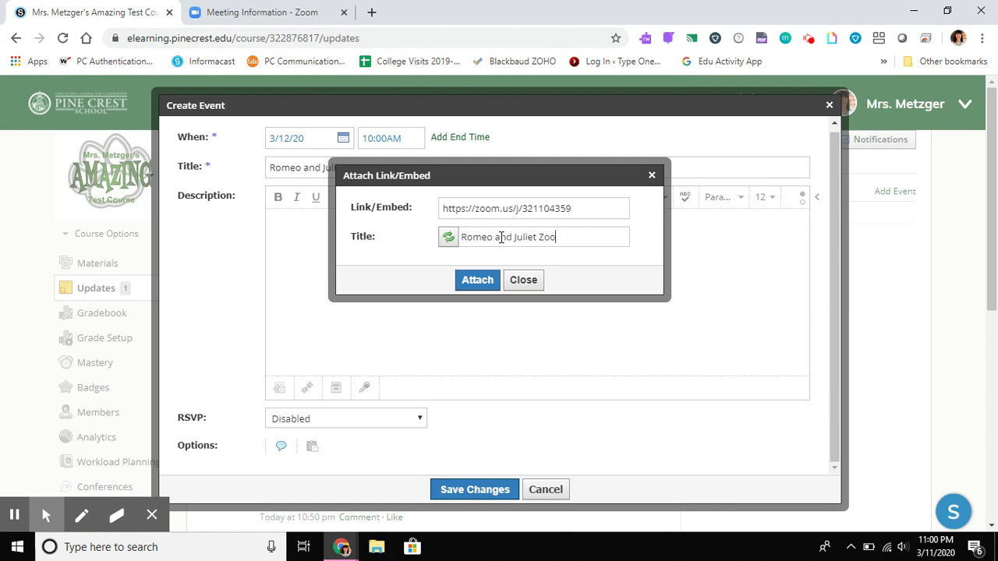
{"action": "left_click", "coordinate": [478, 280]}
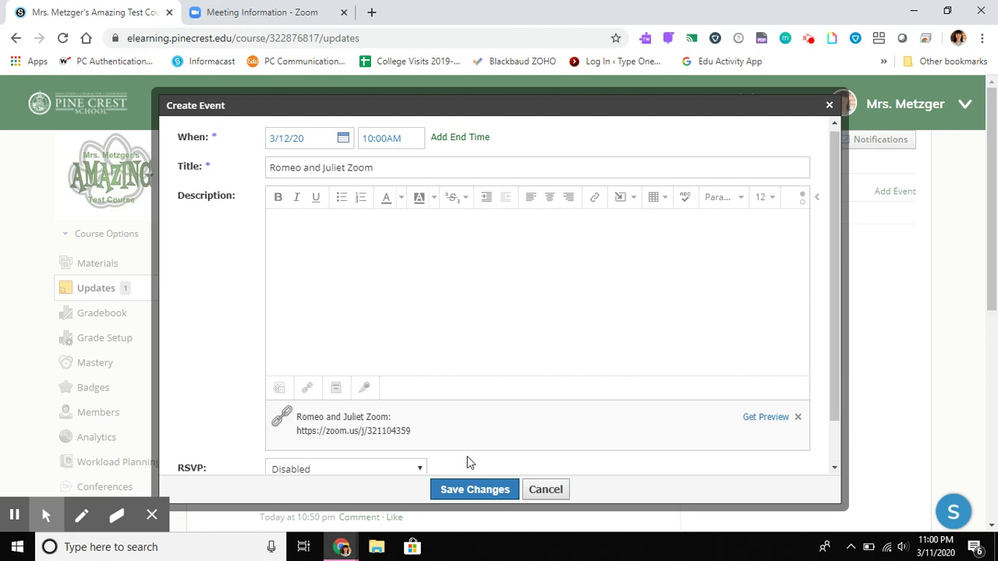
{"action": "scroll", "coordinate": [655, 411], "scroll_direction": "down", "scroll_amount": 1}
{"action": "left_click", "coordinate": [473, 489]}
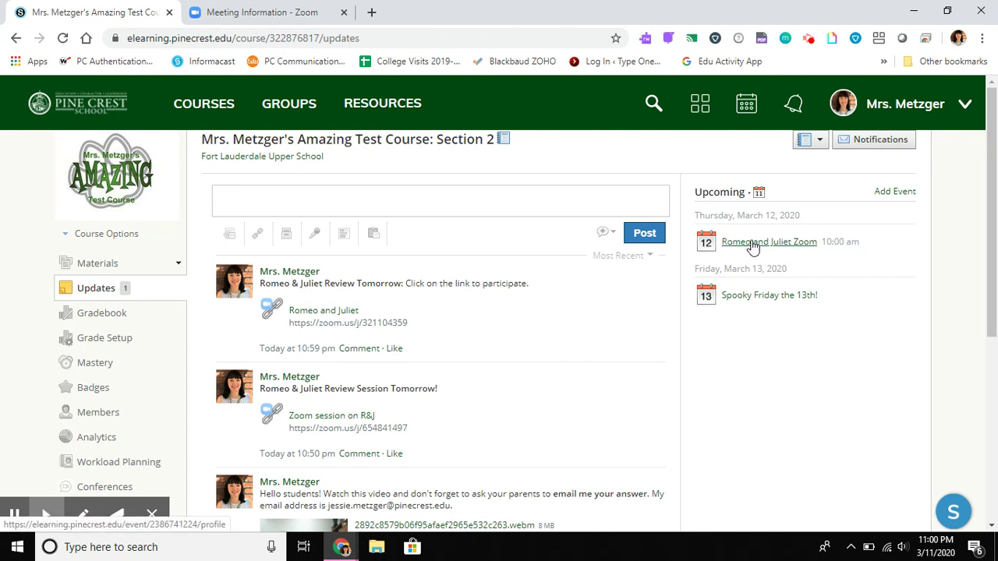
- Open the upcoming Romeo and Juliet Zoom event and join the meeting from its attached link with computer audio
{"action": "left_click", "coordinate": [752, 247]}
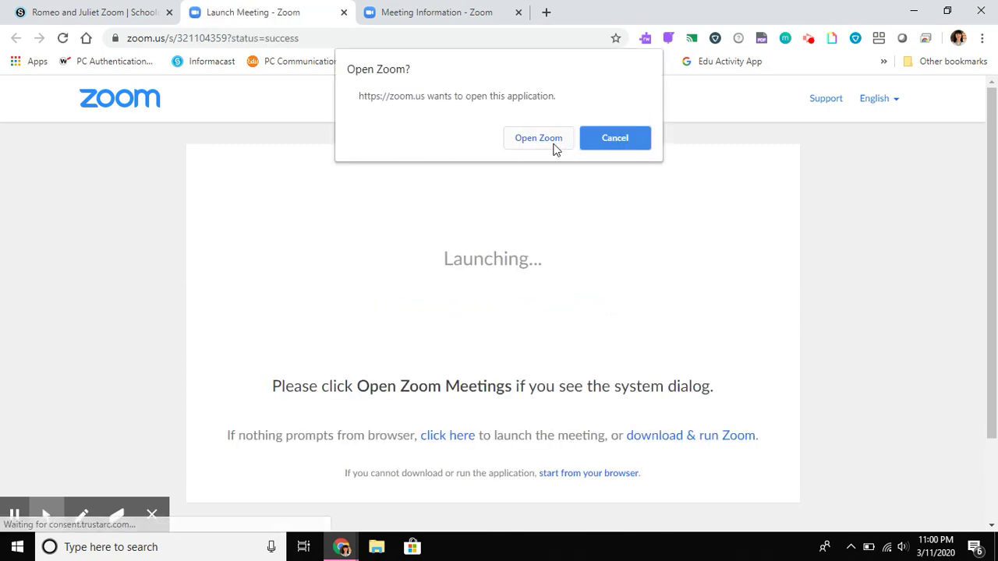
{"action": "left_click", "coordinate": [552, 146]}
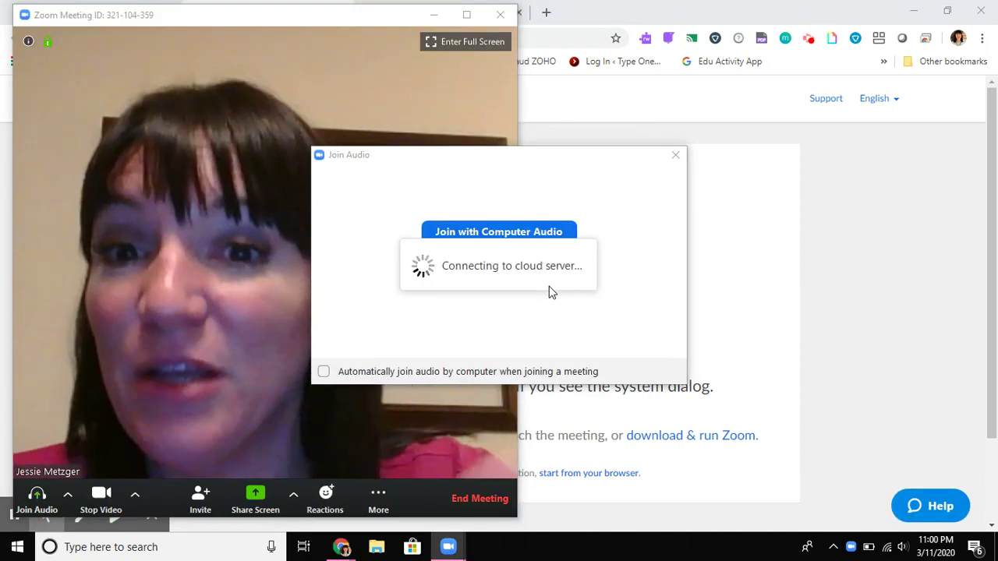
{"action": "left_click", "coordinate": [565, 231]}
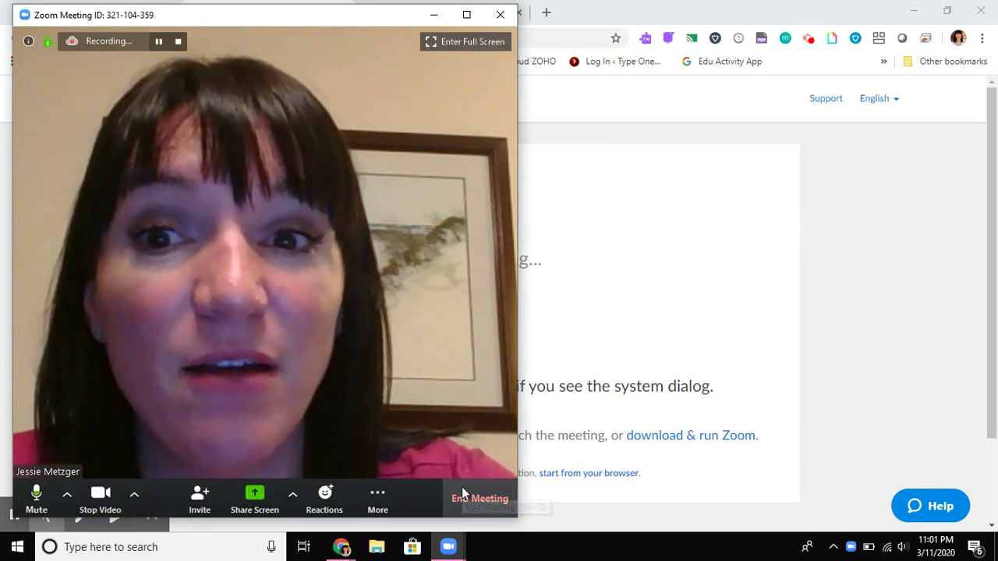
- End the Zoom meeting for all participants and close the Zoom Cloud Meetings window
{"action": "left_click", "coordinate": [463, 496]}
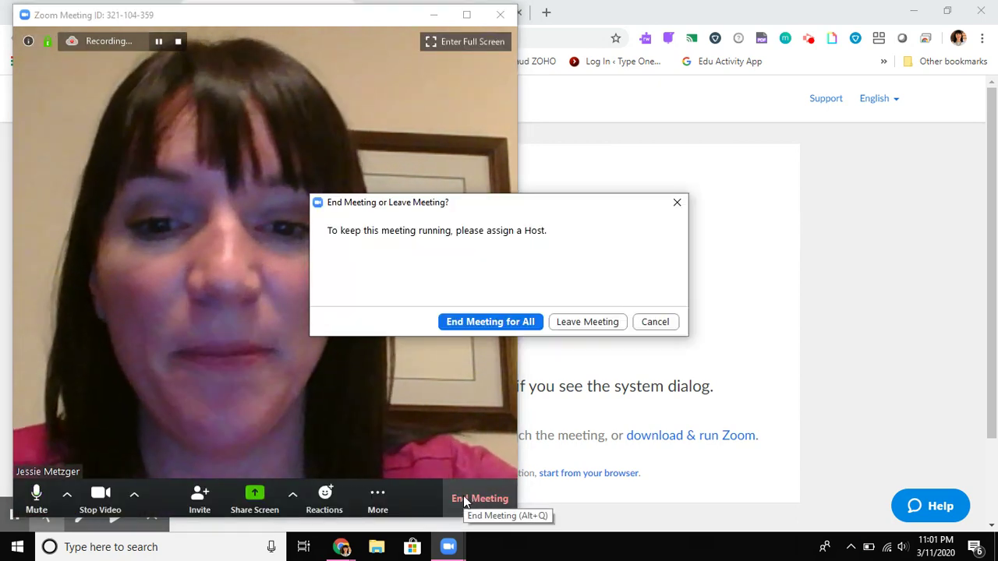
{"action": "left_click", "coordinate": [489, 322]}
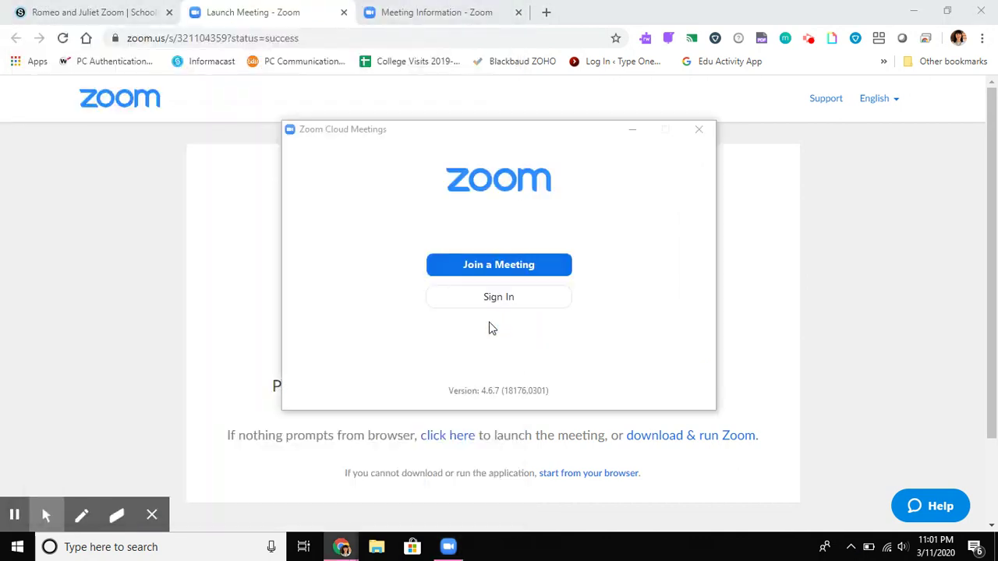
{"action": "left_click", "coordinate": [702, 131]}
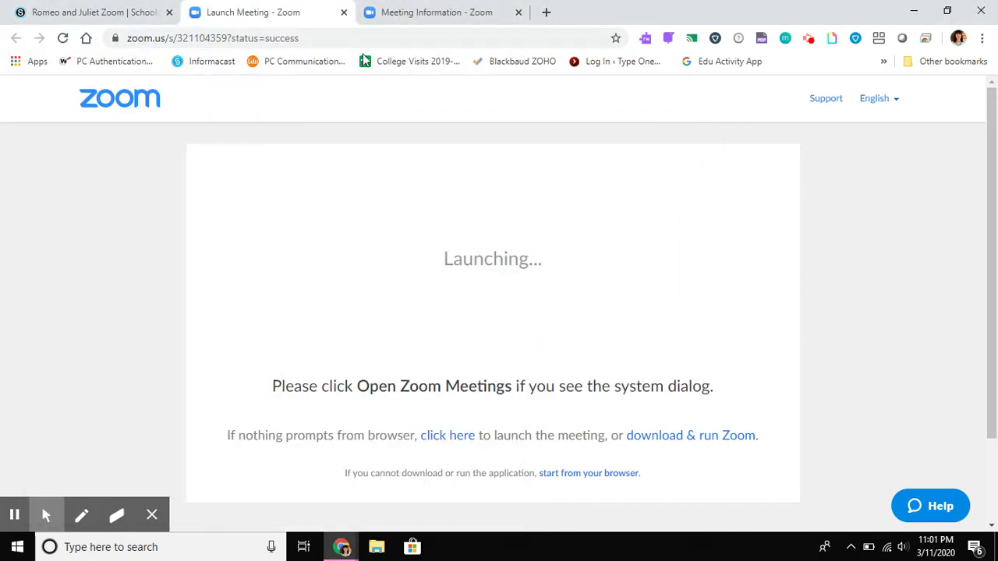
- Return to the event page on the course website and open the course's materials
{"action": "left_click", "coordinate": [122, 11]}
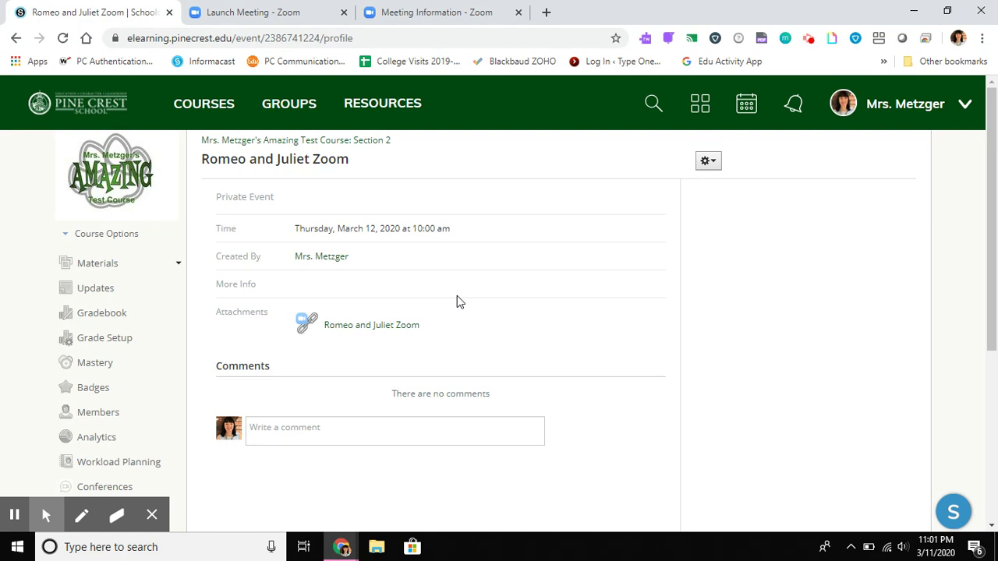
{"action": "left_click", "coordinate": [117, 266]}
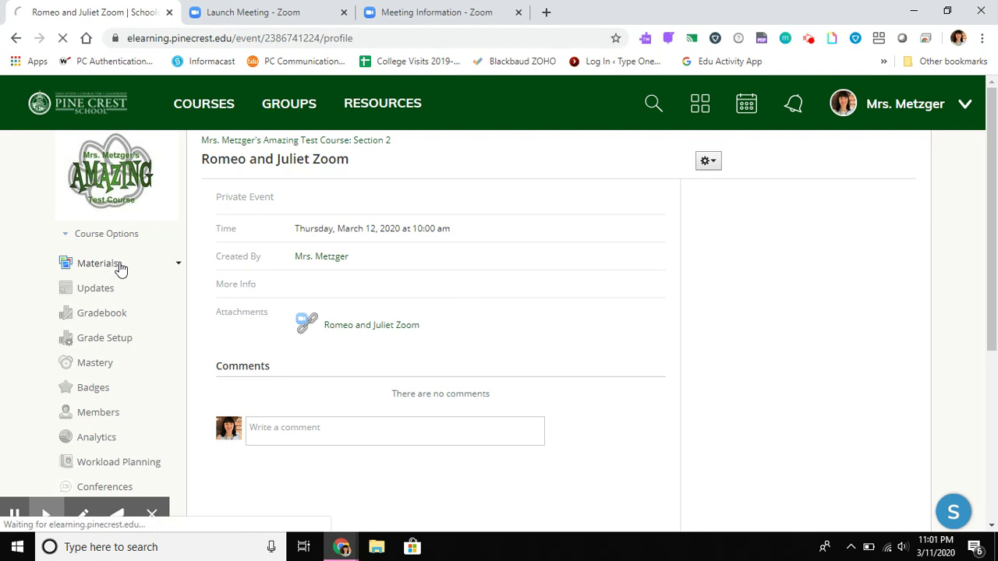